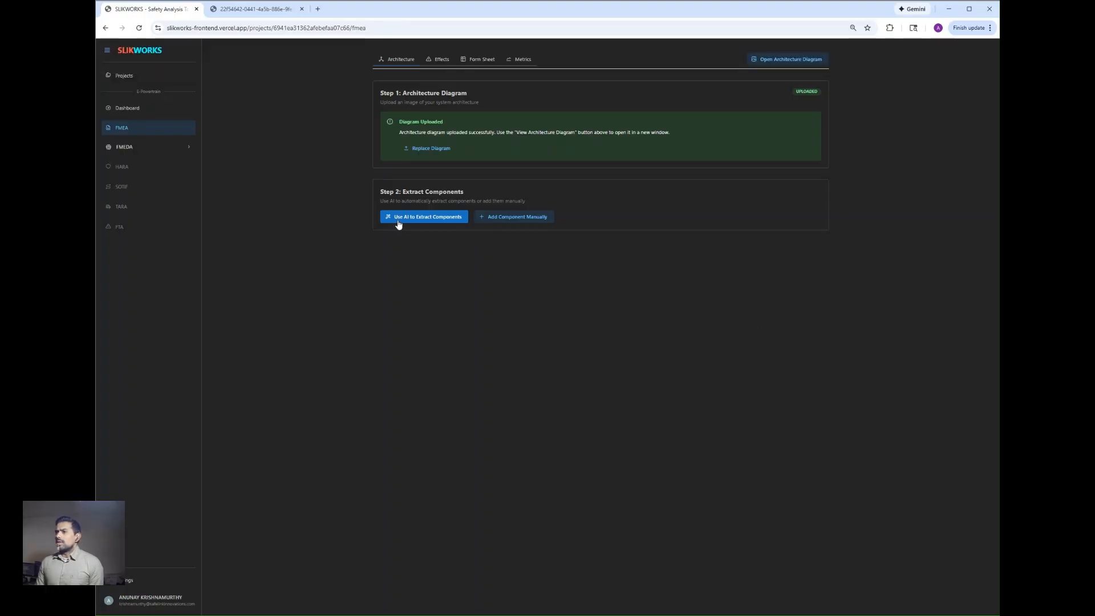
# Extract the components from the uploaded architecture diagram with AI and compare the resulting list with the diagram.
pyautogui.click(398, 223)
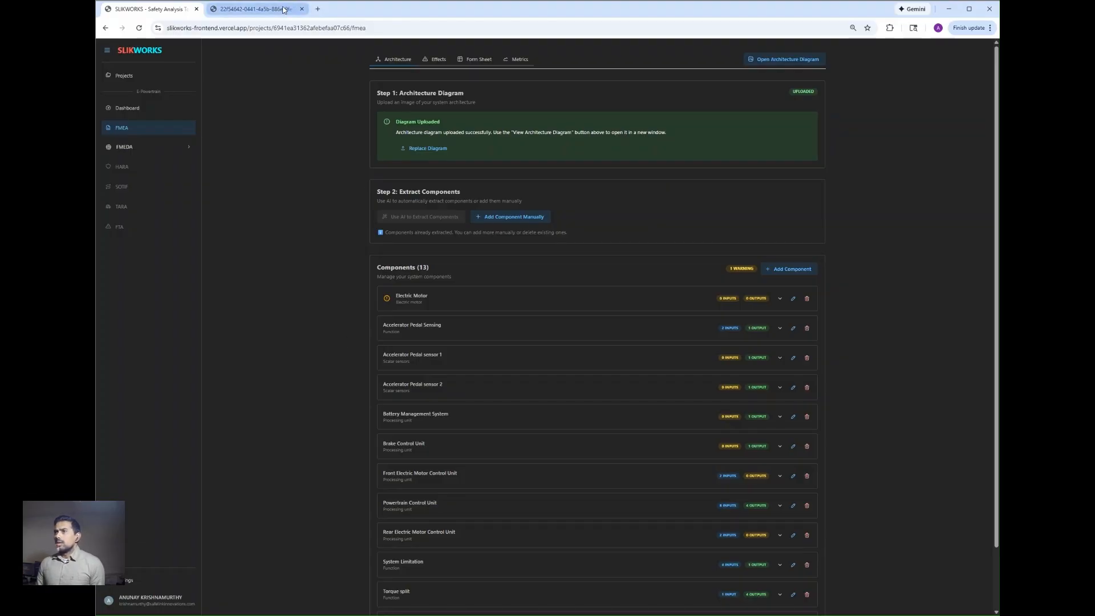
pyautogui.click(307, 11)
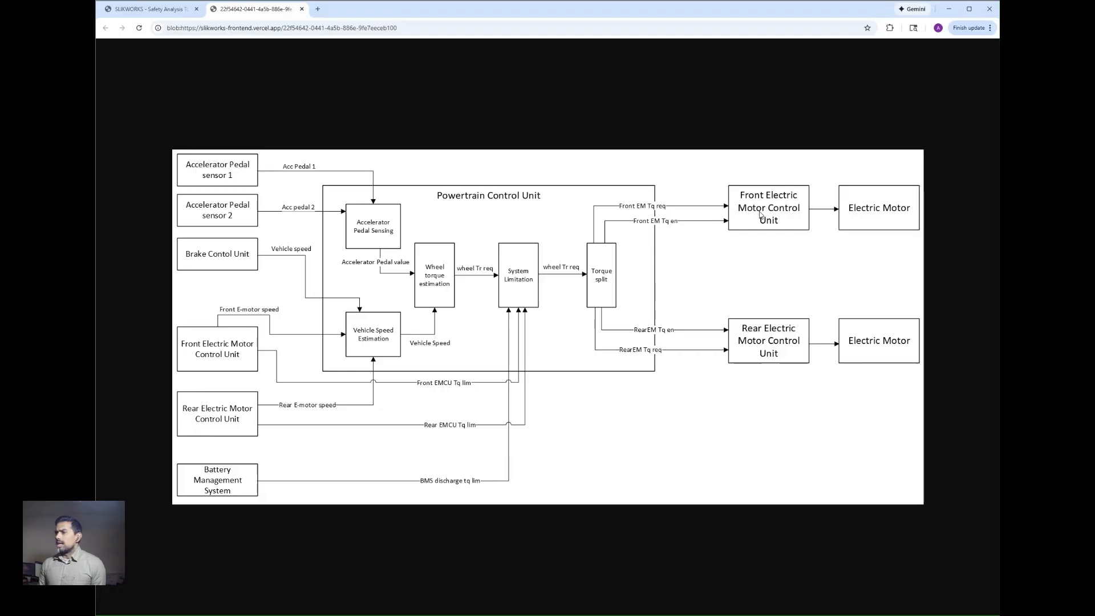
pyautogui.click(156, 11)
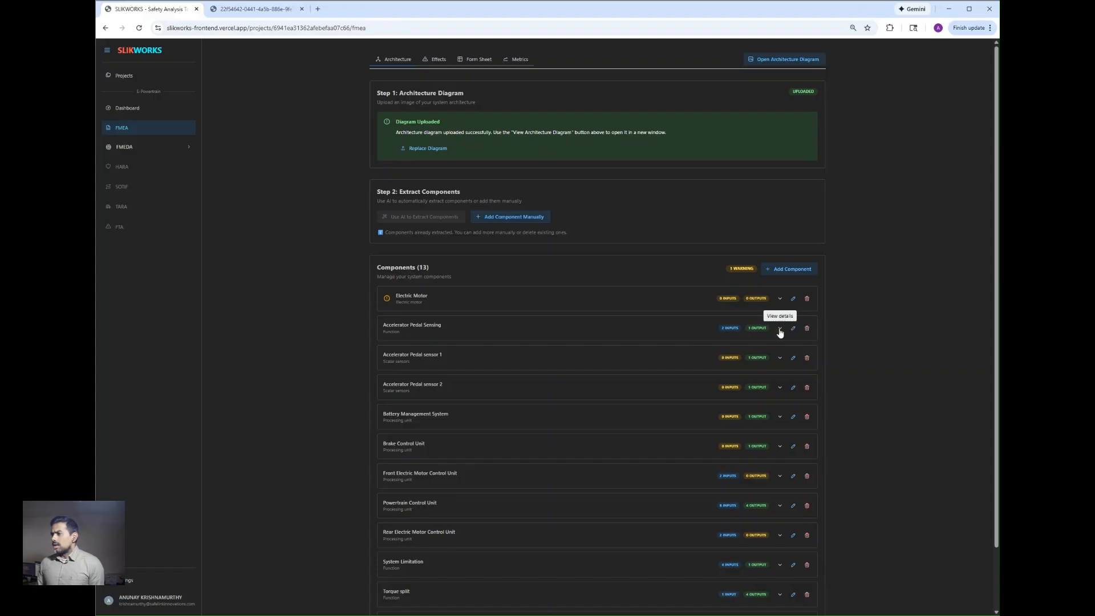
# Check the inputs and outputs of Accelerator Pedal sensor 1 and Accelerator Pedal Sensing against the architecture diagram.
pyautogui.click(780, 359)
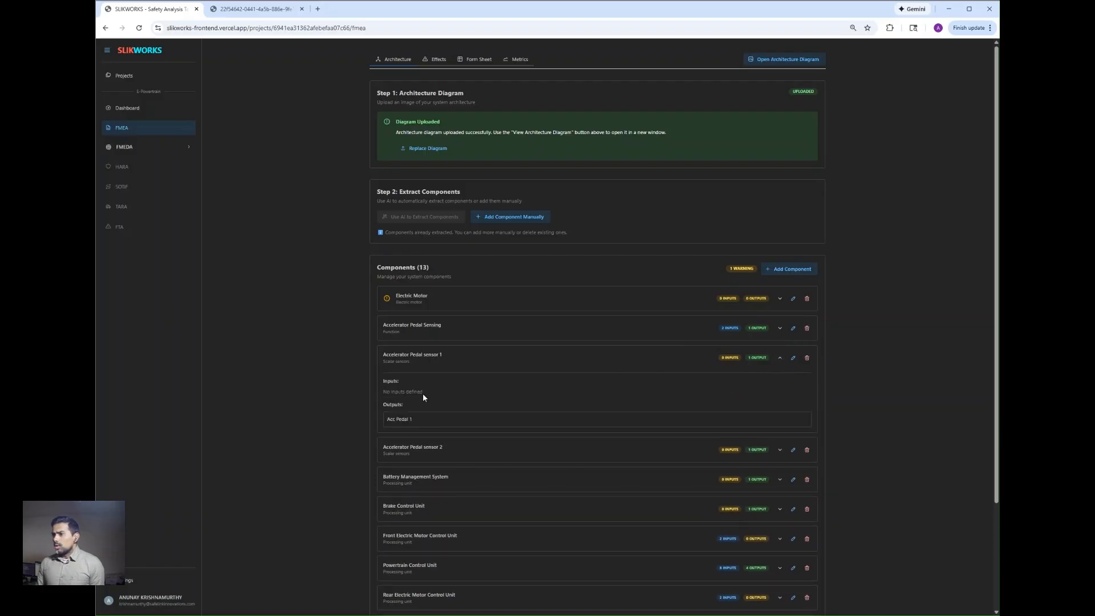
pyautogui.click(255, 10)
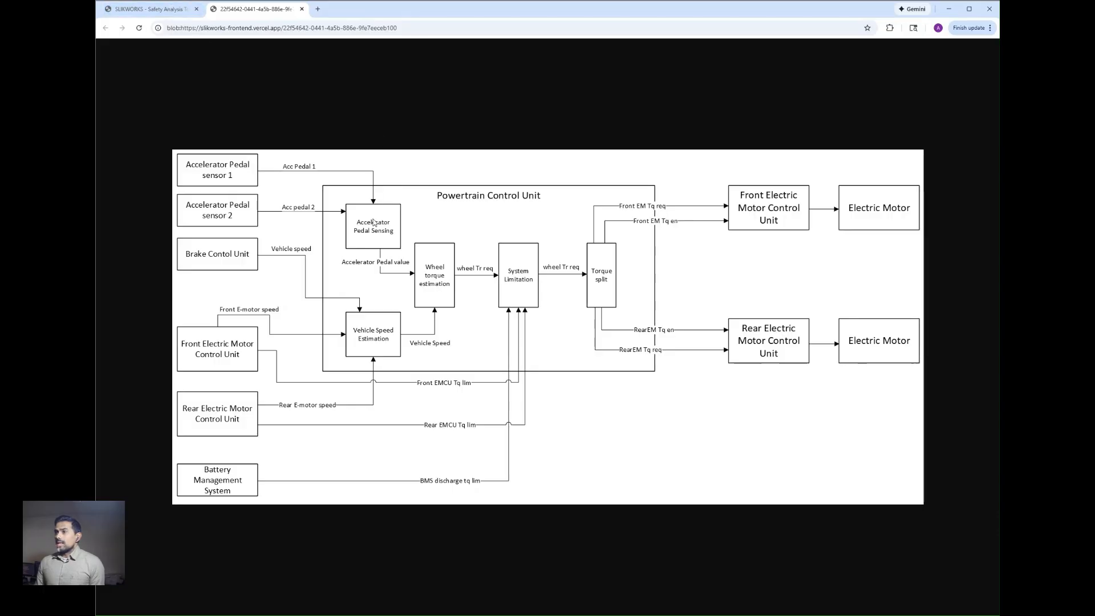
pyautogui.click(169, 11)
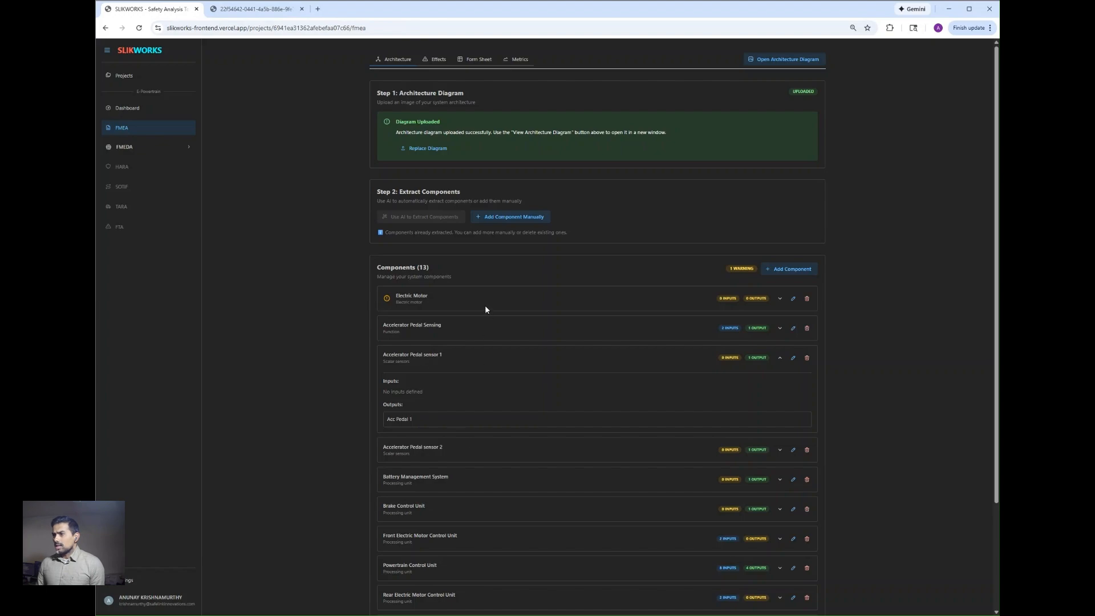
pyautogui.click(779, 329)
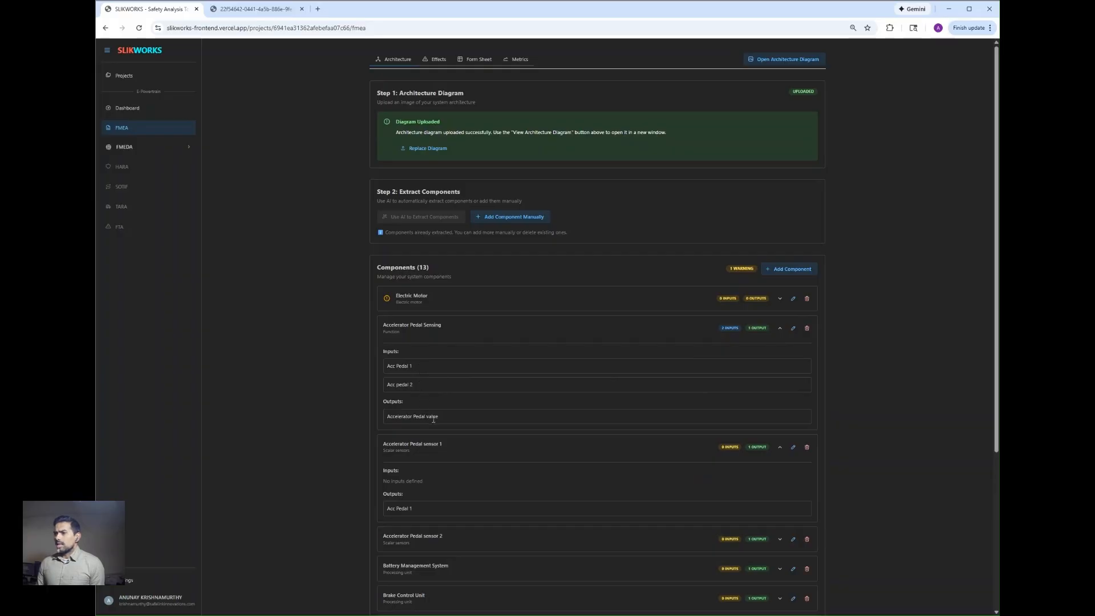
pyautogui.click(231, 11)
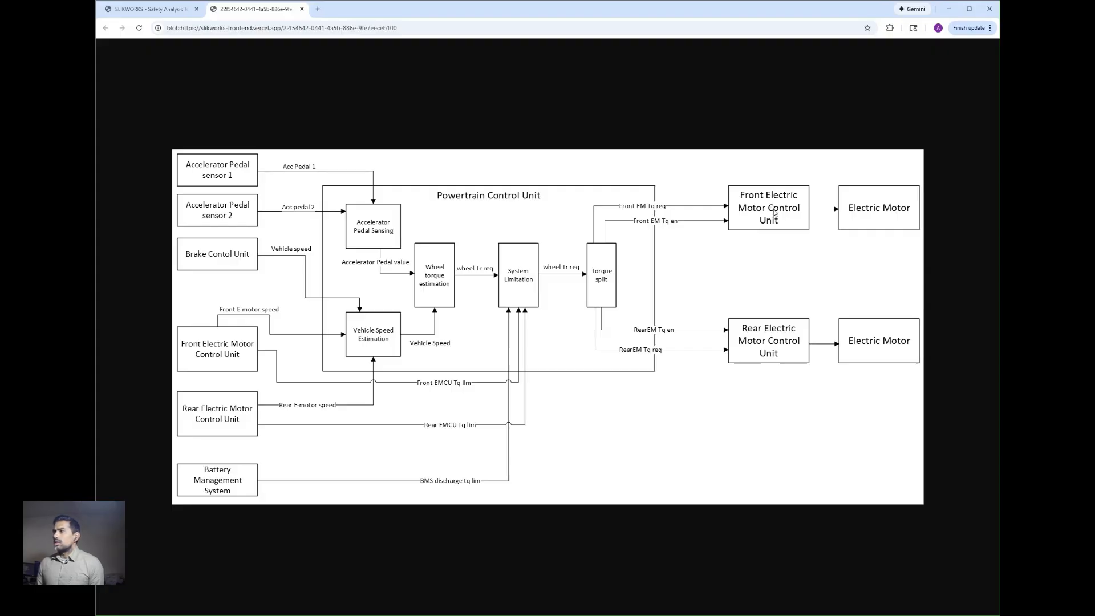
pyautogui.click(165, 11)
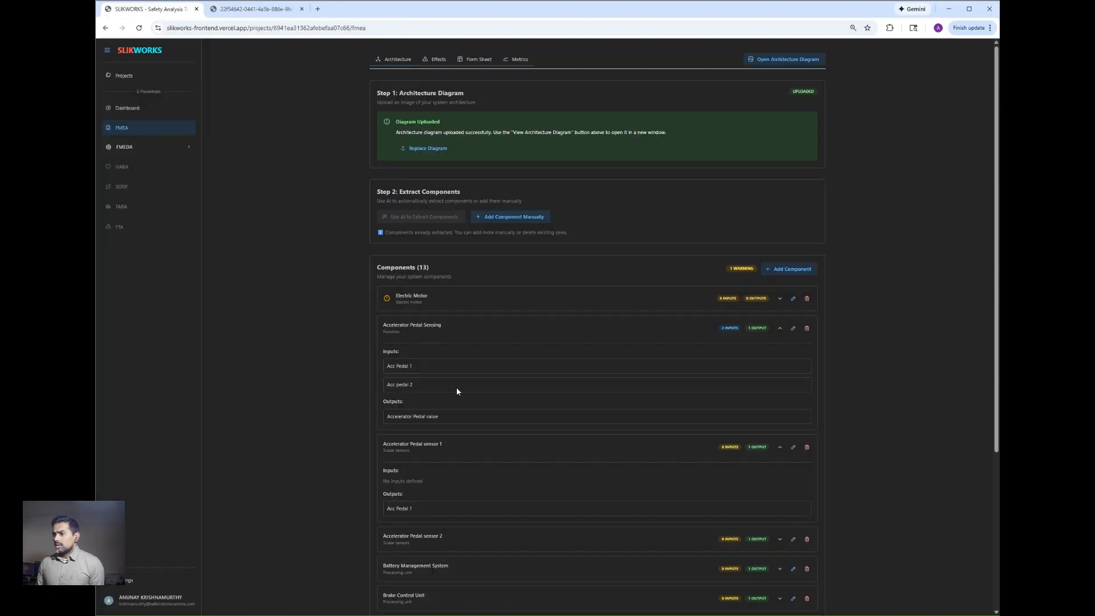
# Check the inputs and outputs of the Front Electric Motor Control Unit against the architecture diagram.
pyautogui.scroll(-4, 456, 390)
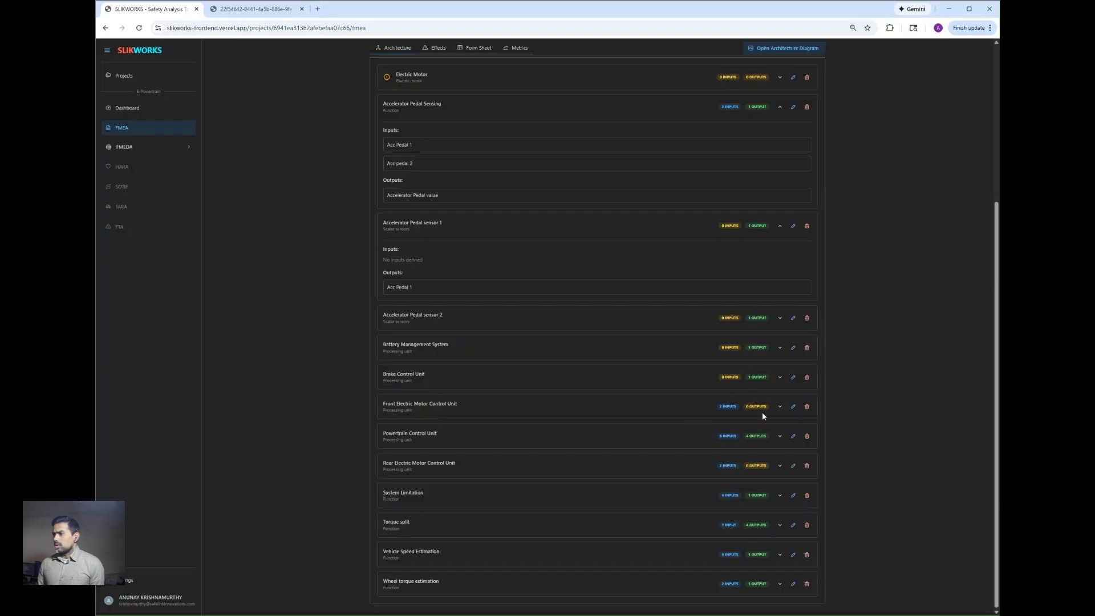
pyautogui.click(779, 406)
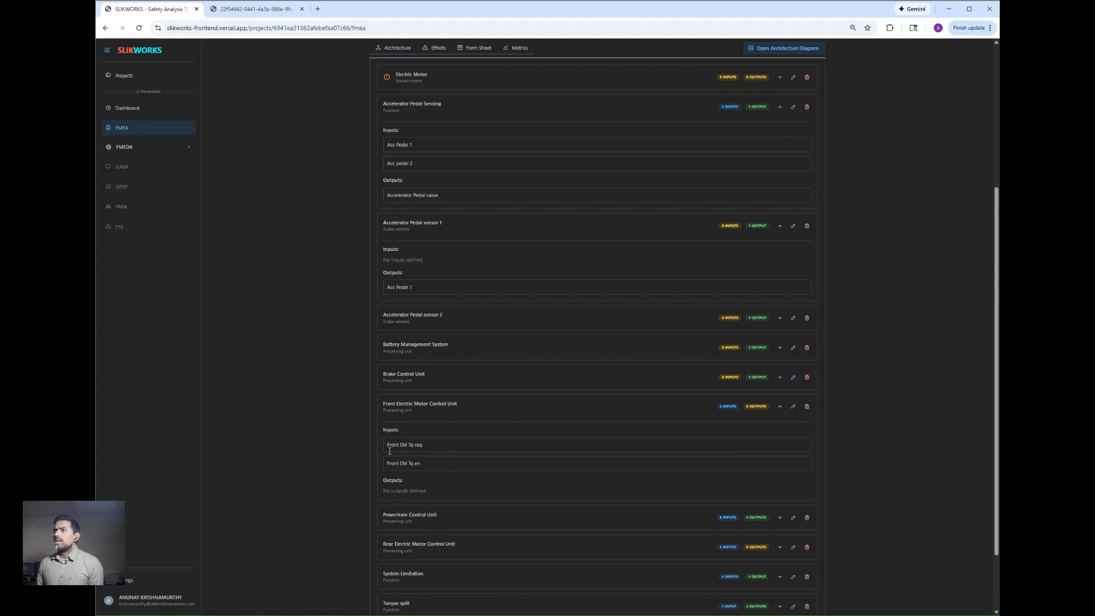
pyautogui.click(258, 12)
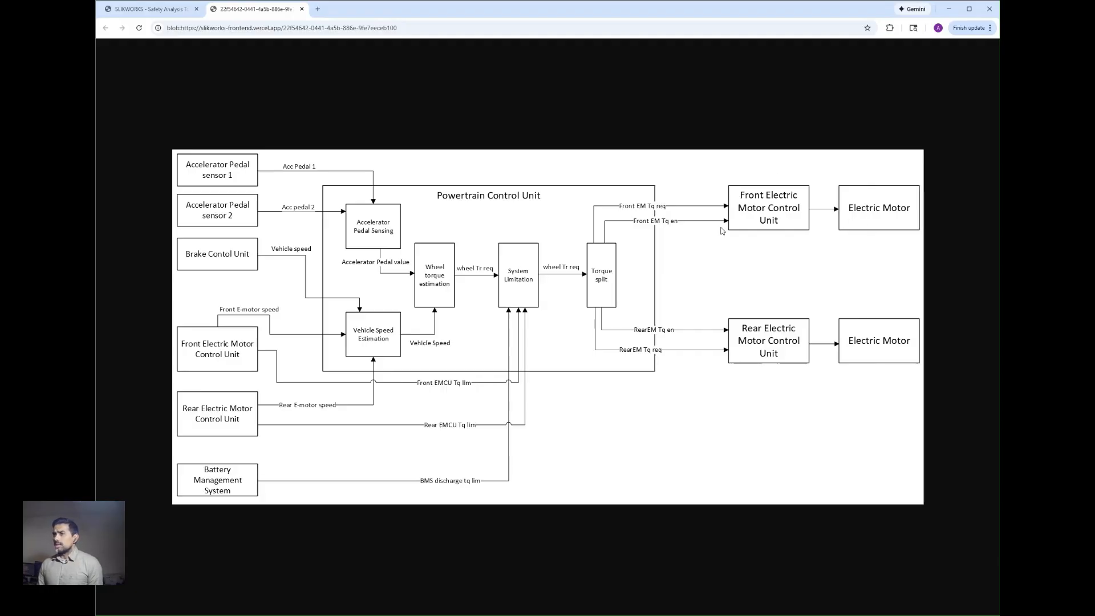
pyautogui.click(168, 12)
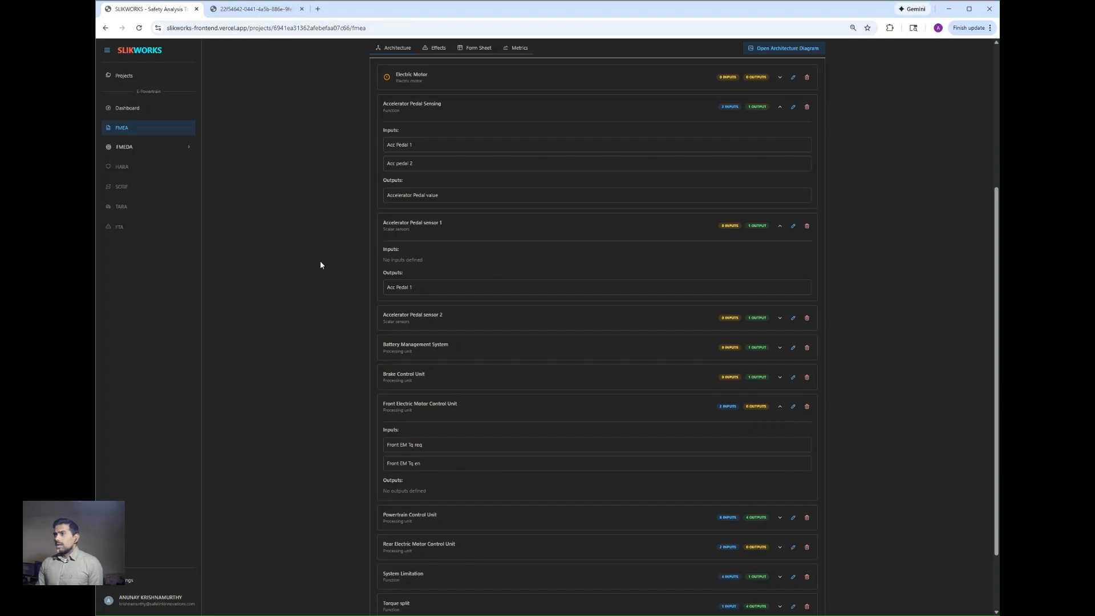
# Delete the Electric Motor component and look through the remaining components.
pyautogui.scroll(3, 318, 263)
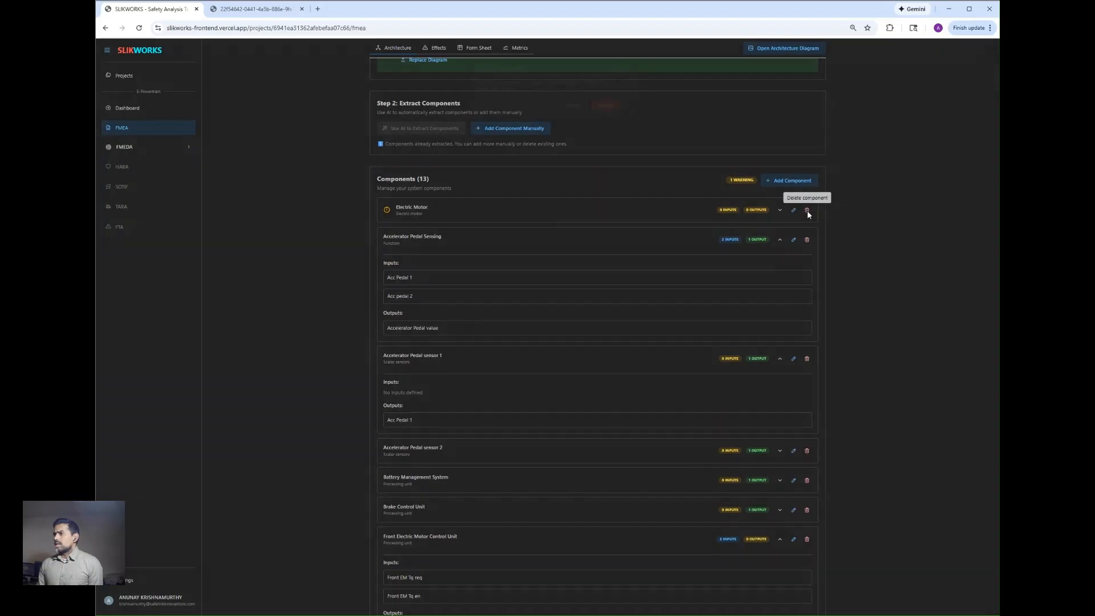
pyautogui.click(806, 210)
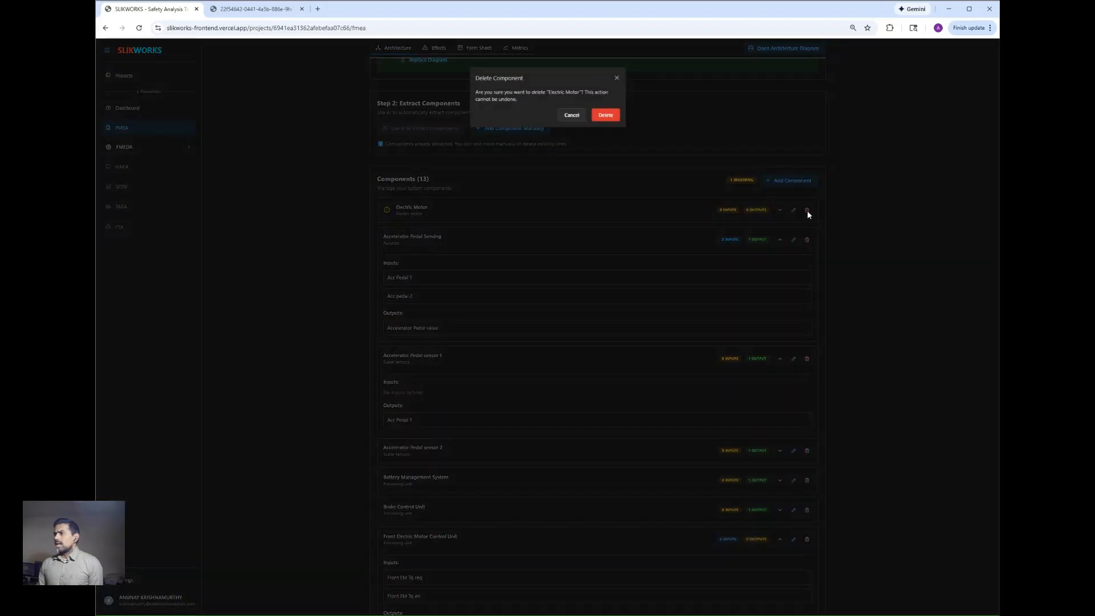
pyautogui.click(604, 115)
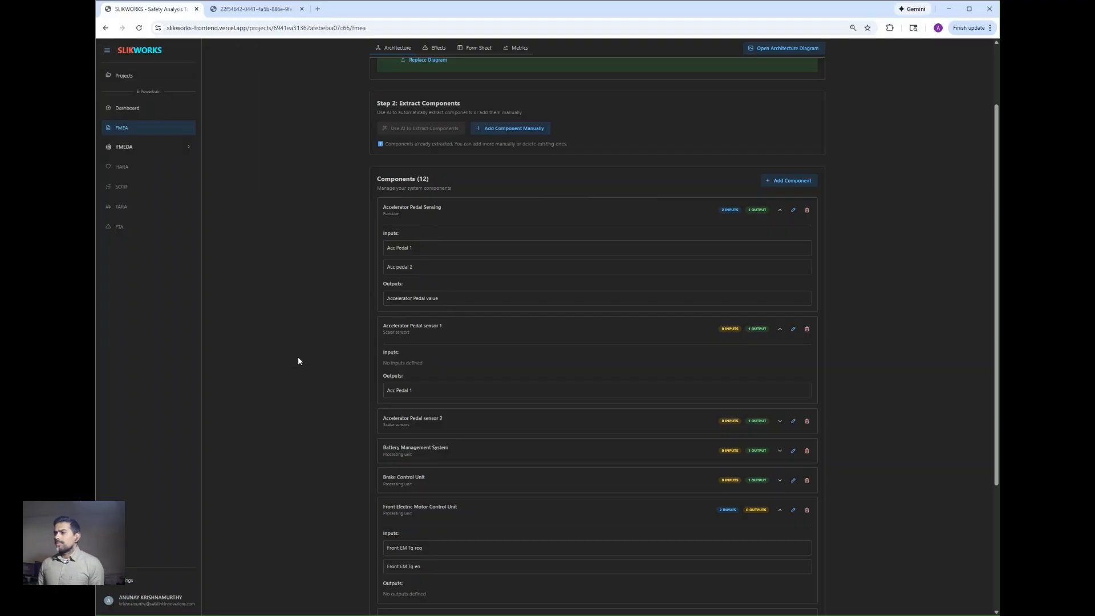
pyautogui.scroll(2, 457, 234)
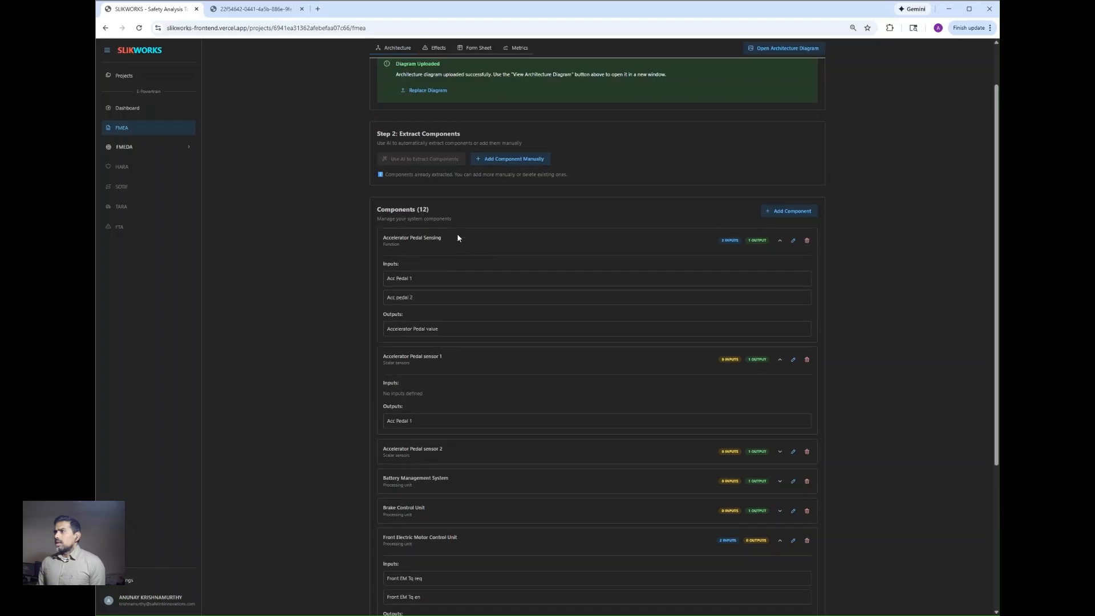
pyautogui.scroll(-4, 476, 289)
pyautogui.scroll(-1, 476, 290)
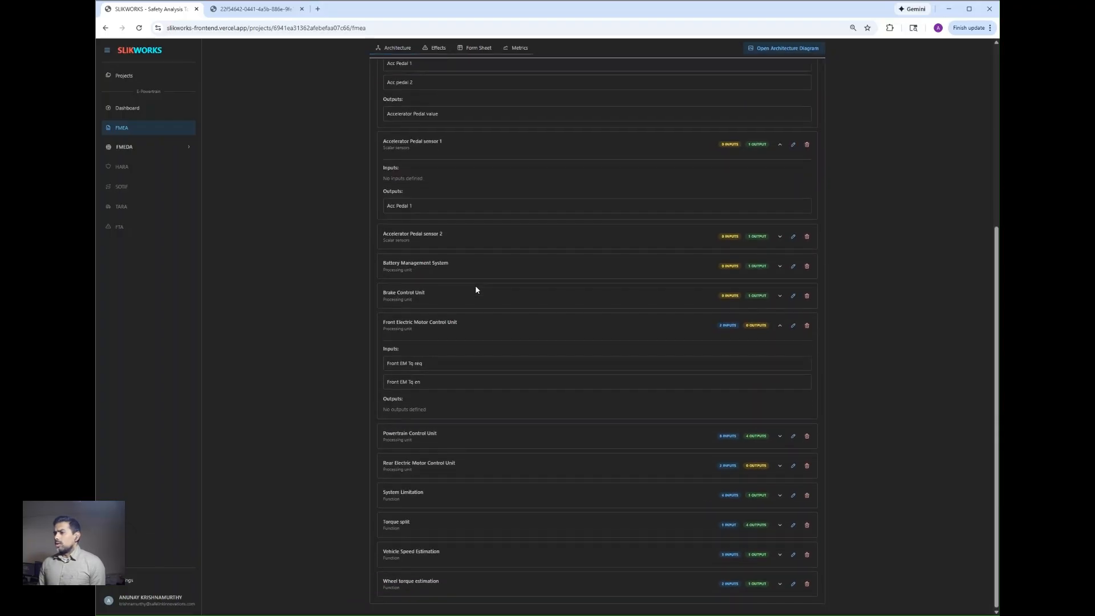
pyautogui.scroll(5, 567, 450)
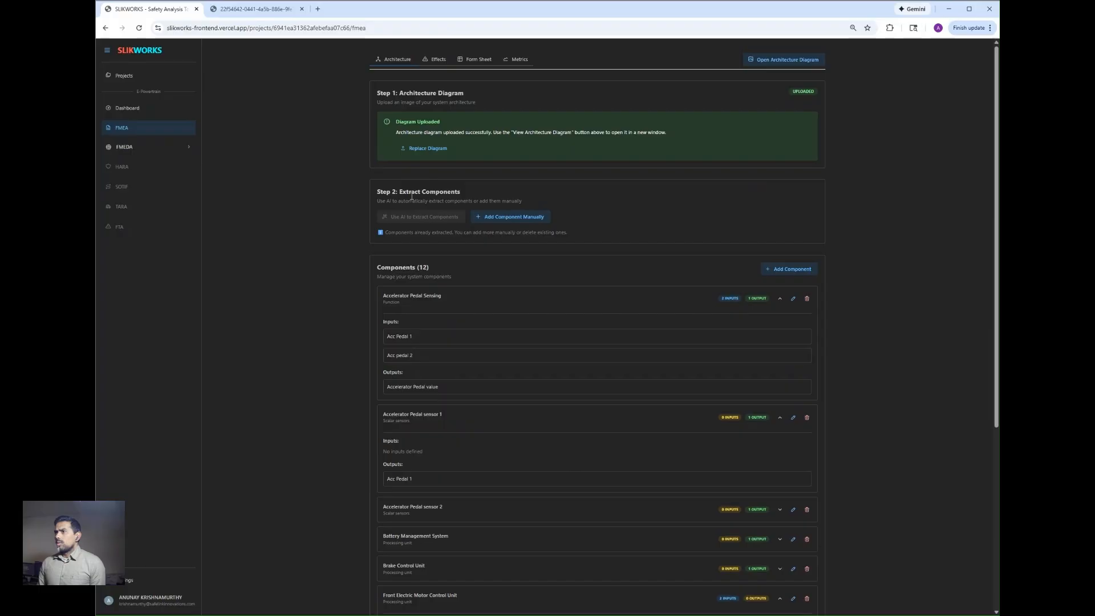
# Import the system effects and the safety measures of the FMEA by uploading an image for each.
pyautogui.click(428, 61)
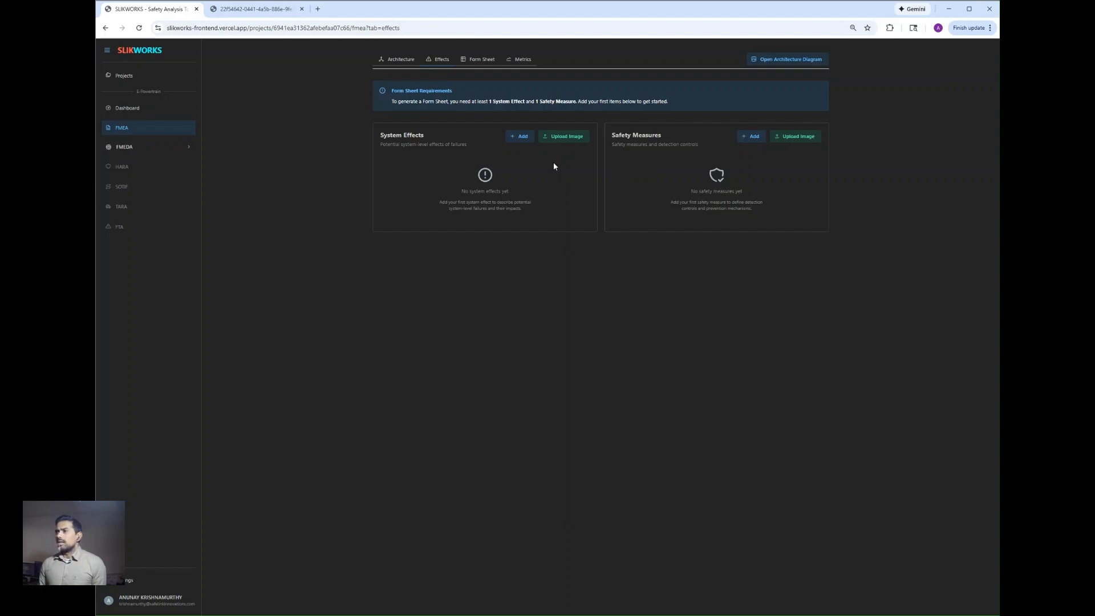
pyautogui.click(553, 142)
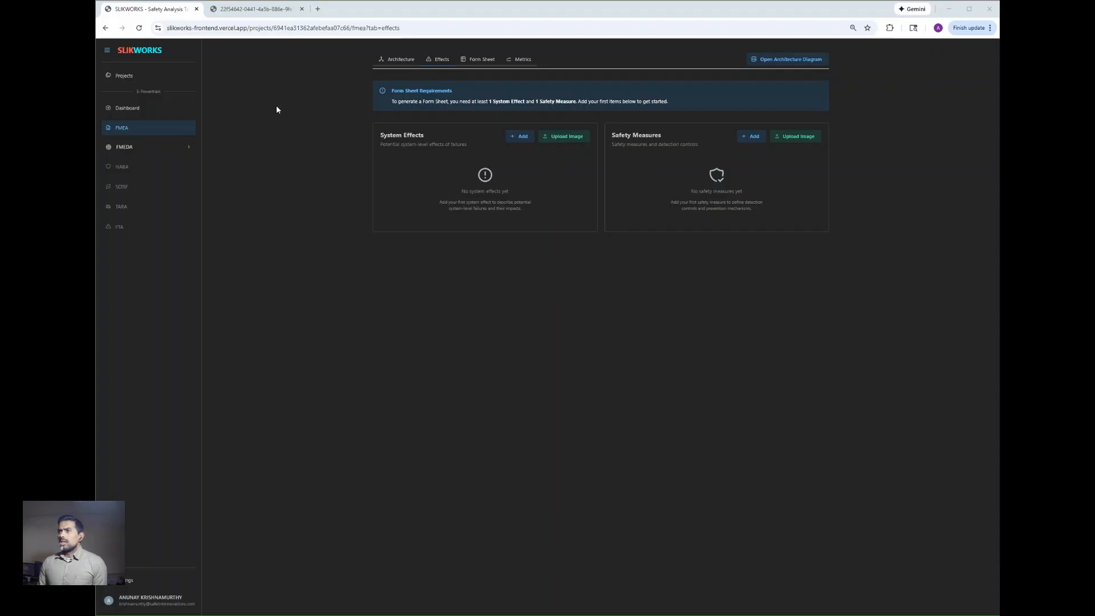
pyautogui.press('Return')
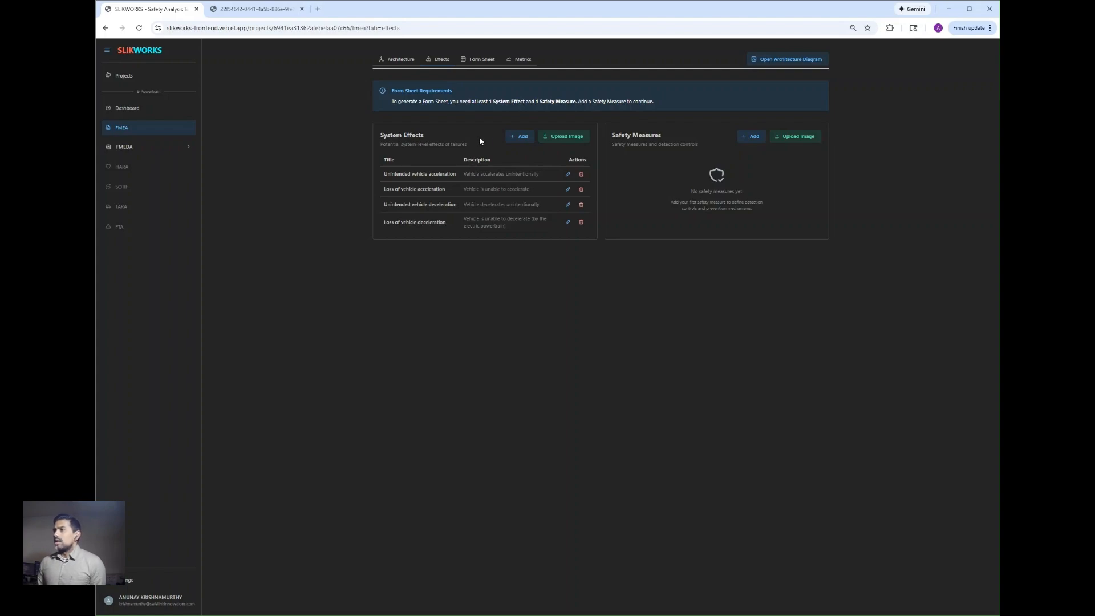
pyautogui.click(783, 141)
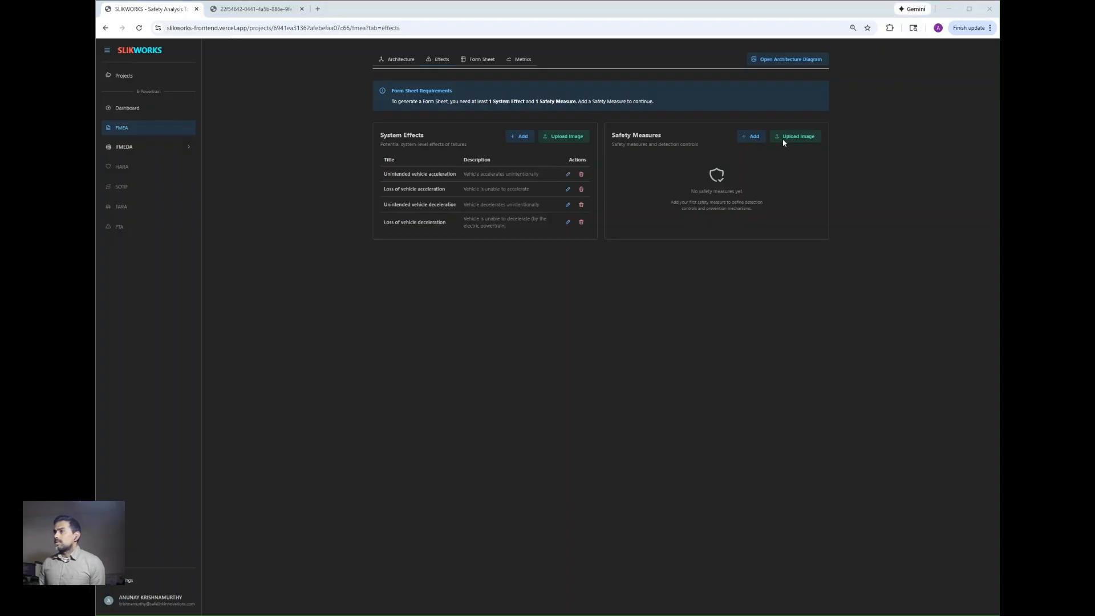
pyautogui.doubleClick(251, 84)
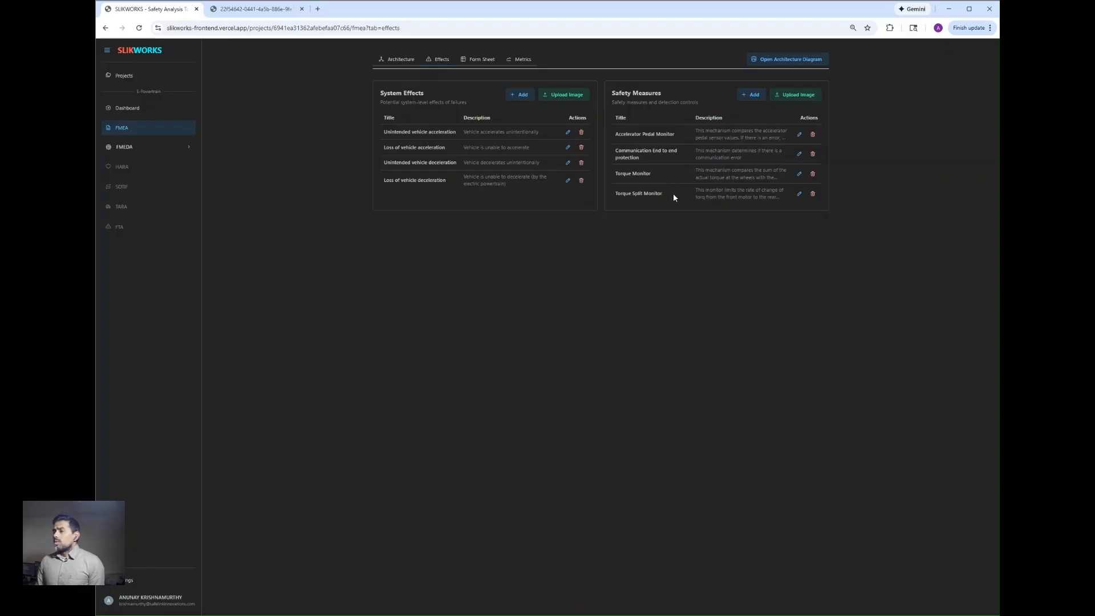
# View the Form Sheet page, then return to the architecture components and collapse all expanded component details.
pyautogui.click(473, 62)
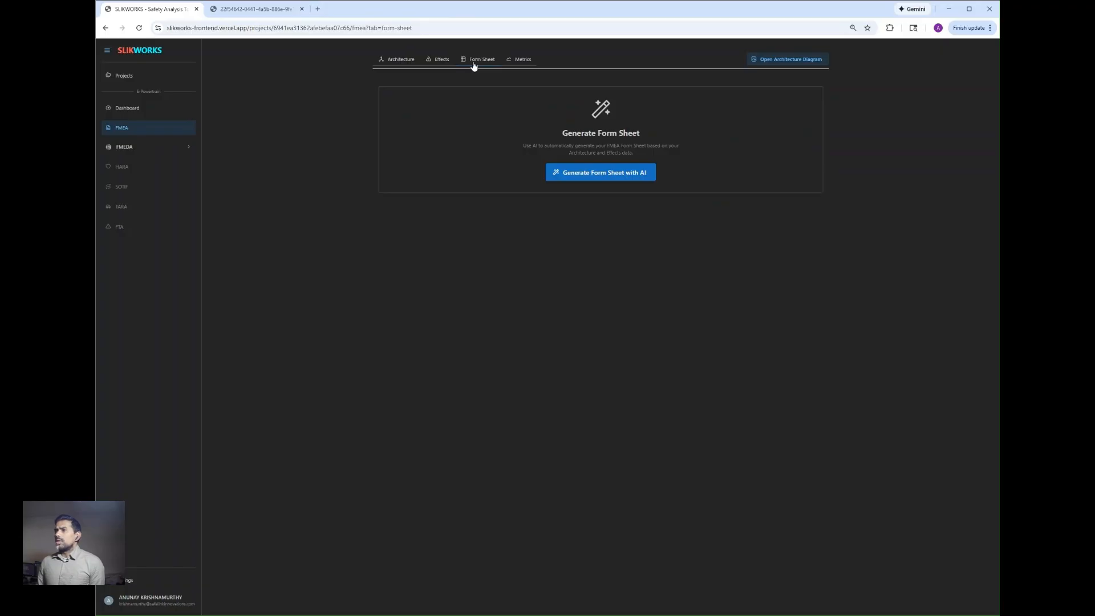
pyautogui.click(391, 62)
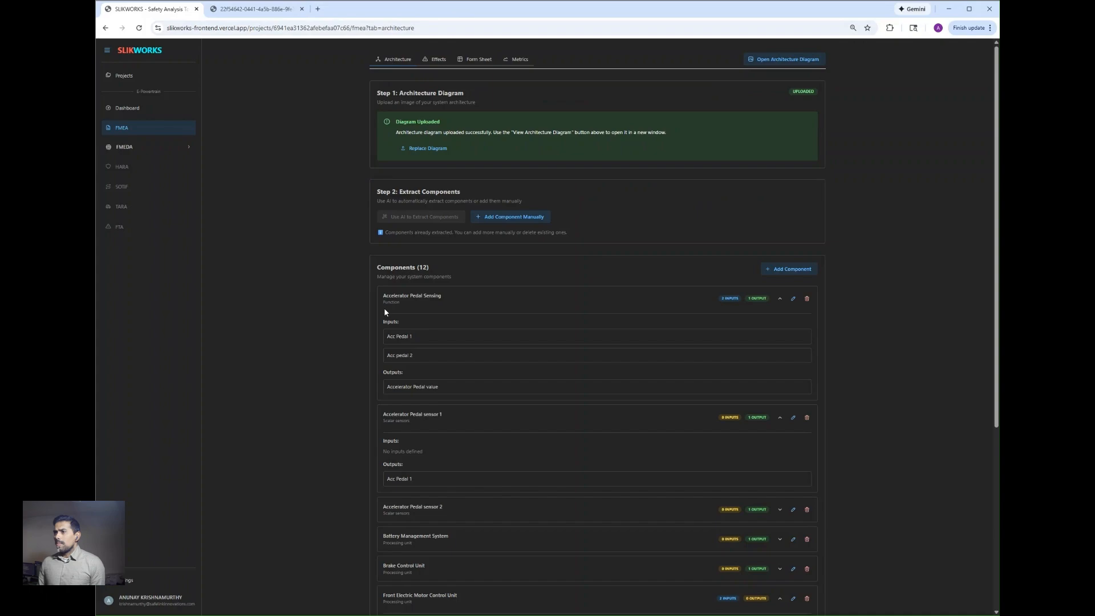
pyautogui.scroll(-2, 324, 325)
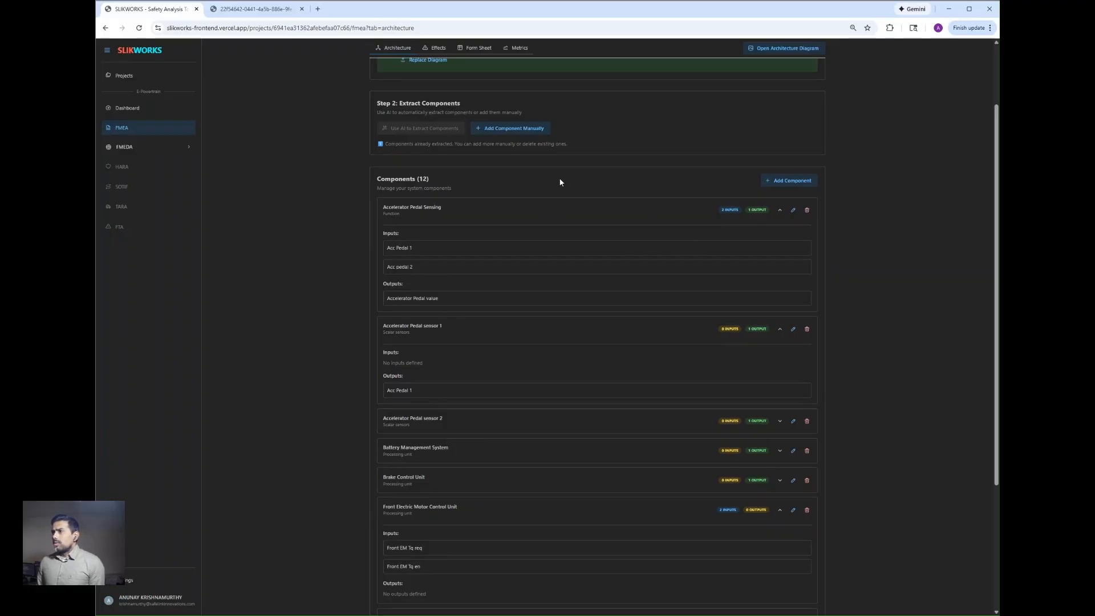
pyautogui.scroll(2, 519, 221)
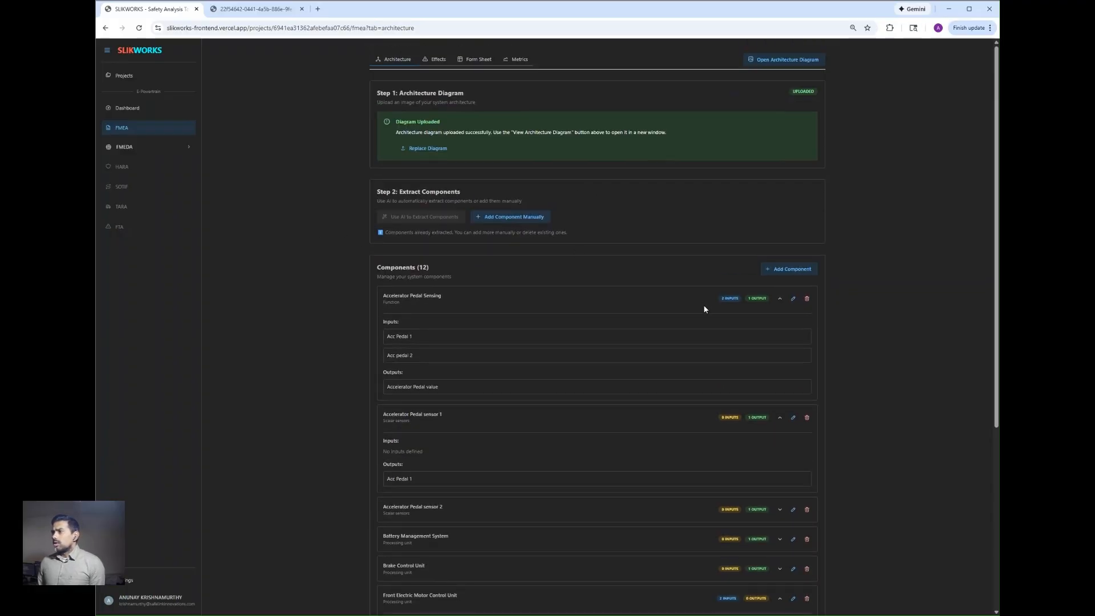
pyautogui.click(779, 298)
pyautogui.click(781, 328)
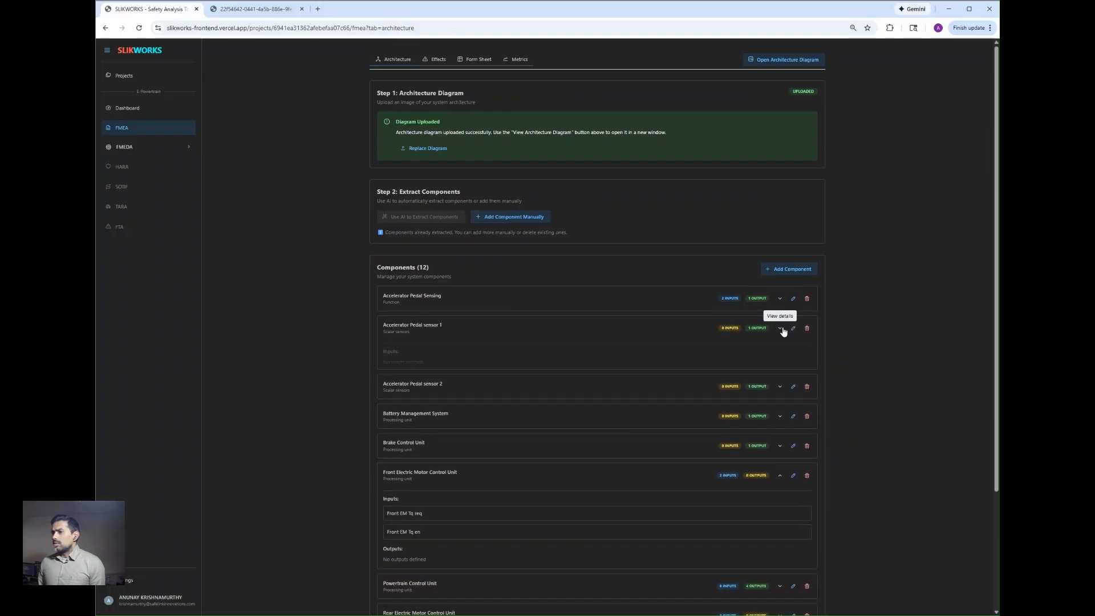
pyautogui.click(780, 446)
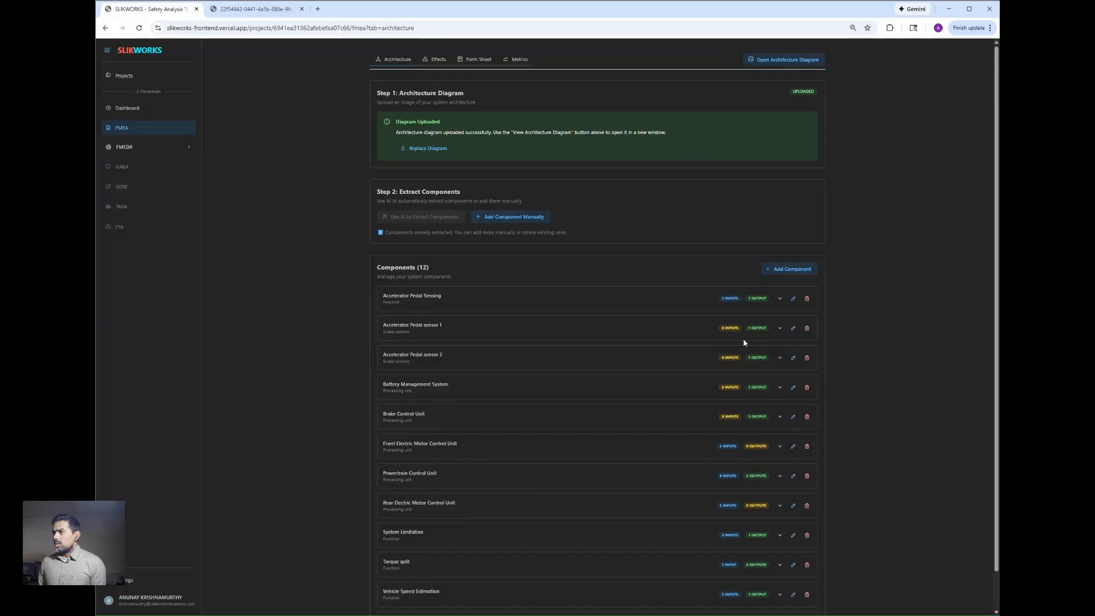
# Expand the details of Accelerator Pedal sensor 1 and Accelerator Pedal Sensing, and examine the component type options for Accelerator Pedal Sensing.
pyautogui.click(779, 328)
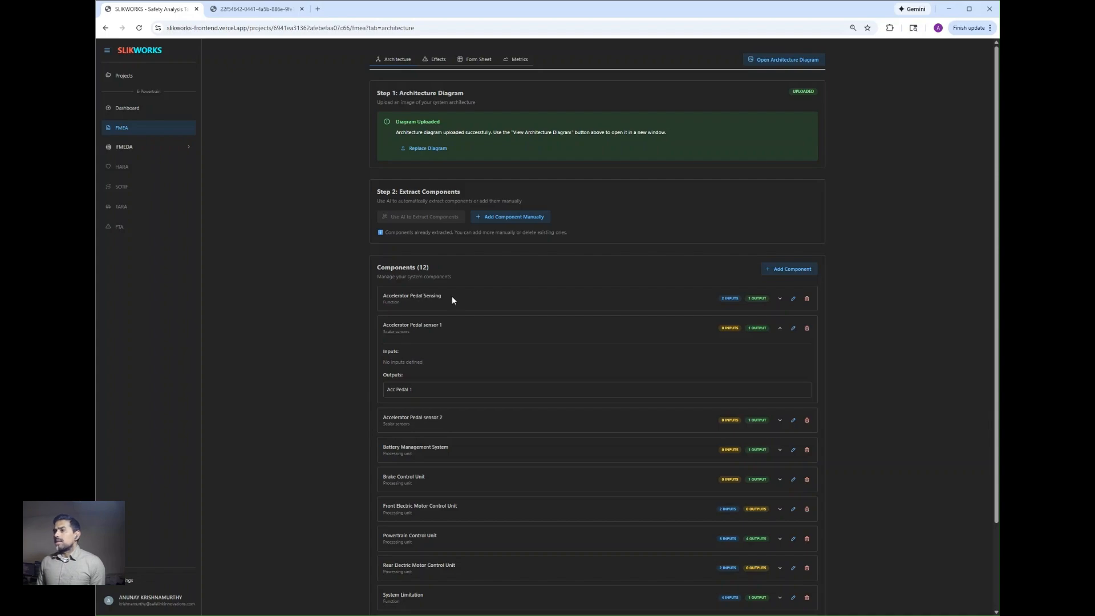
pyautogui.click(779, 299)
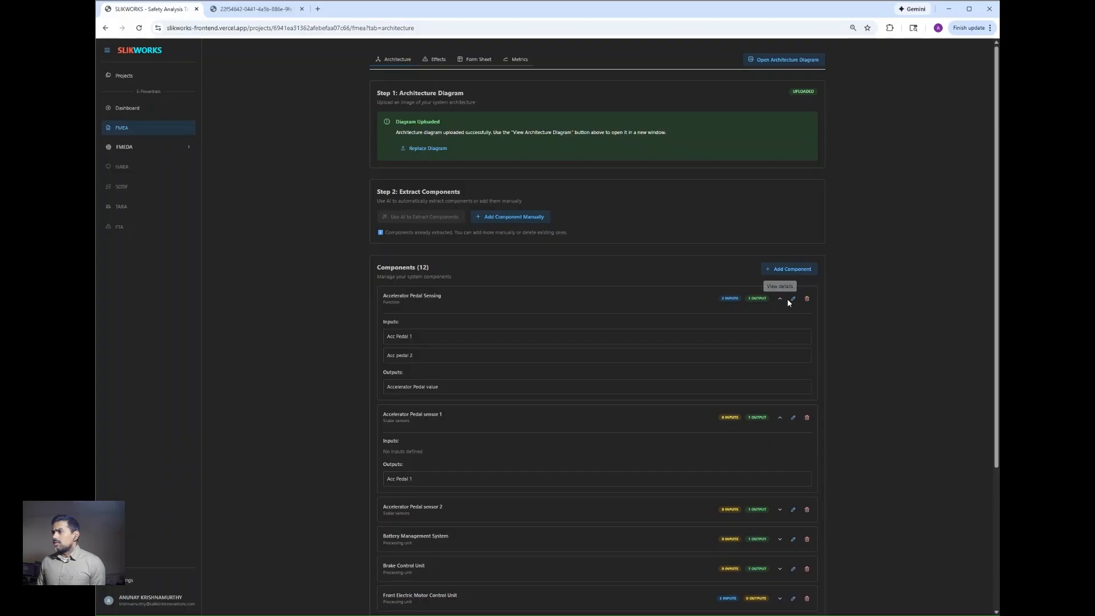
pyautogui.click(792, 299)
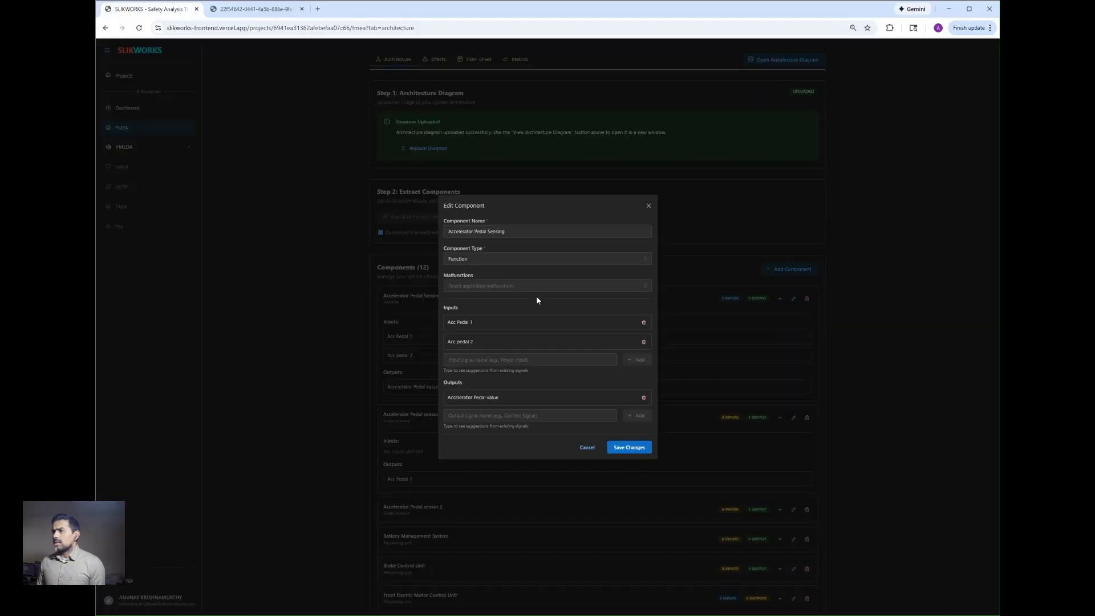
pyautogui.click(513, 258)
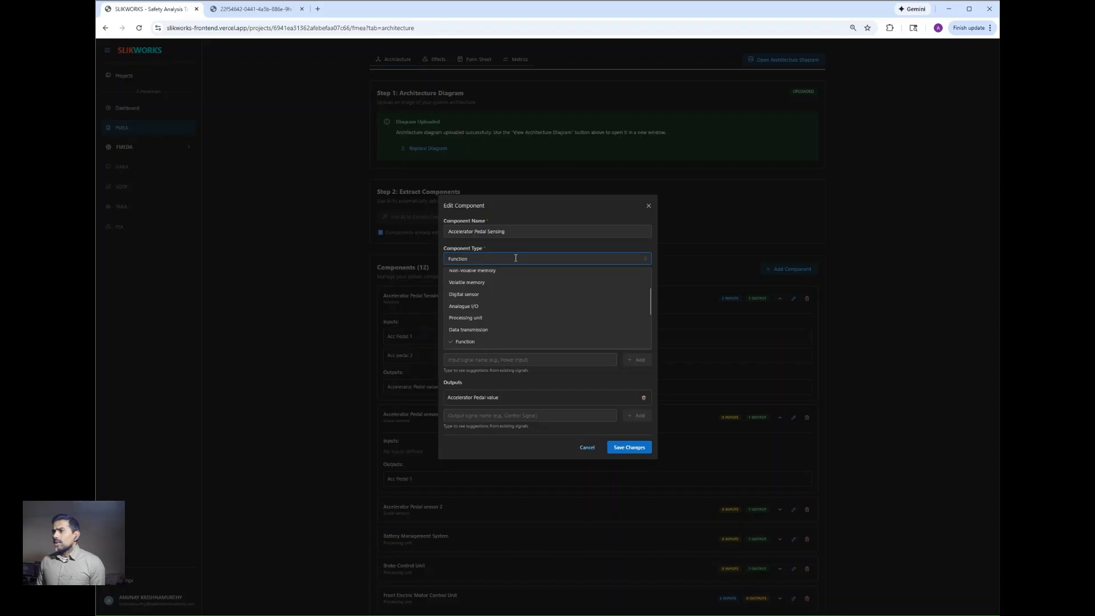
pyautogui.click(293, 267)
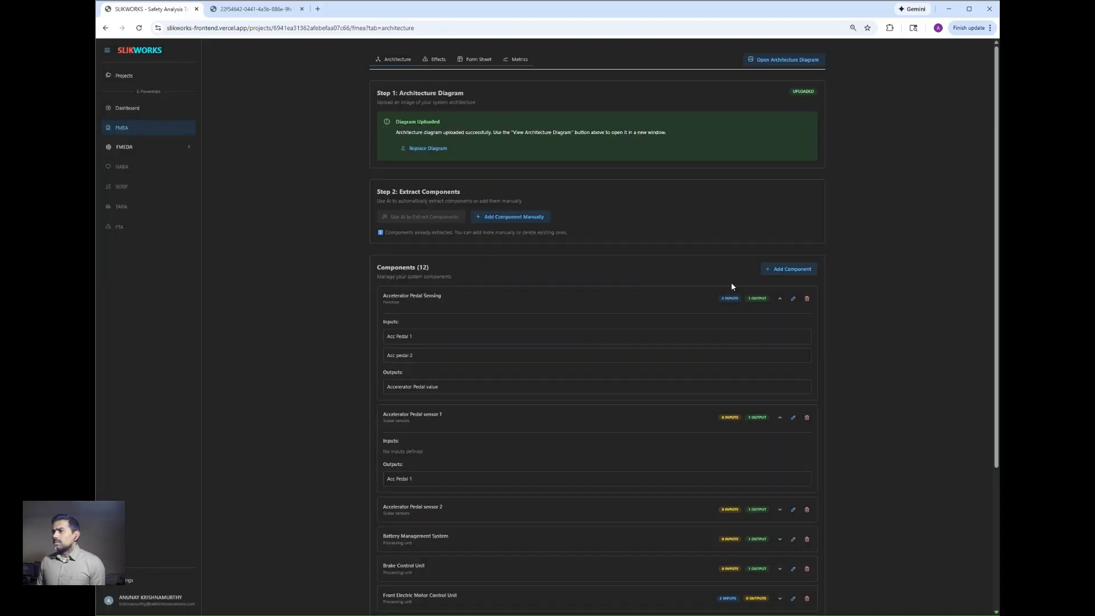
# Assign the malfunctions More and Less to the Accelerator Pedal Sensing component and save the changes.
pyautogui.click(792, 299)
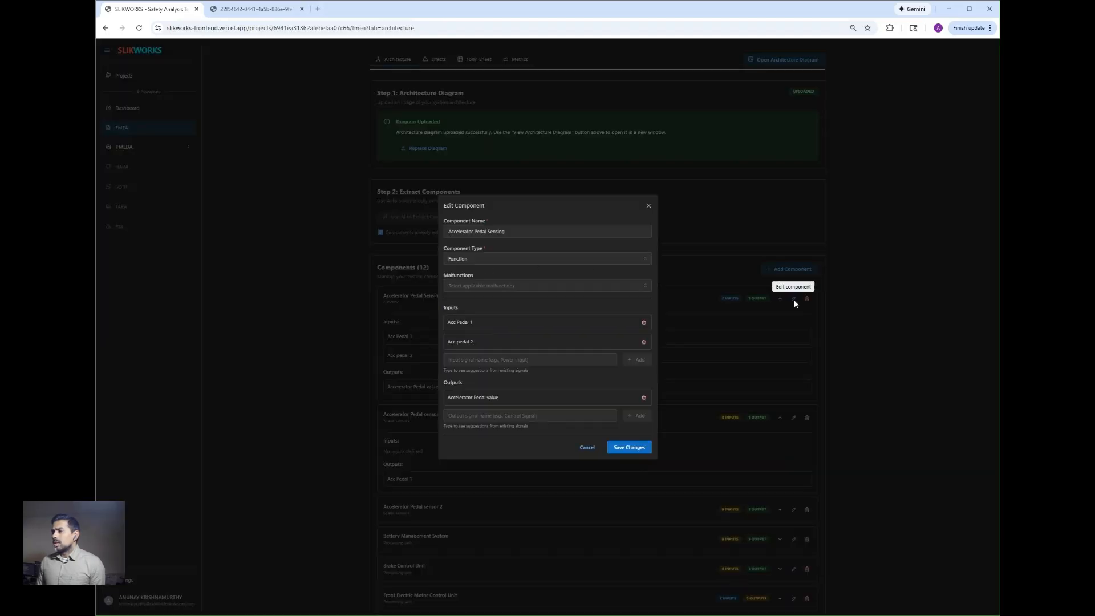
pyautogui.click(565, 286)
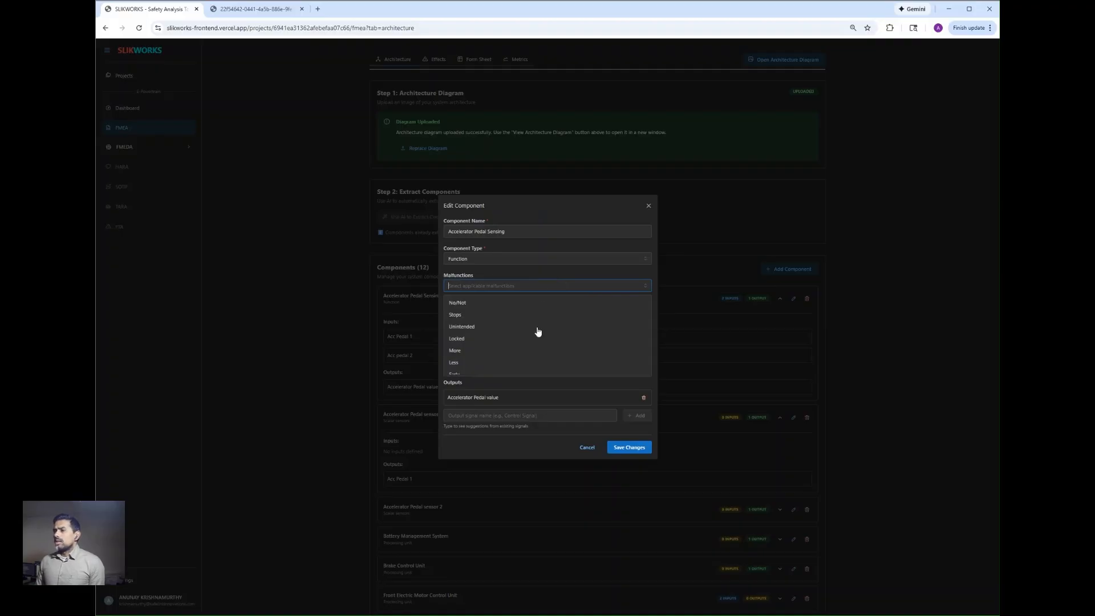
pyautogui.scroll(-2, 538, 331)
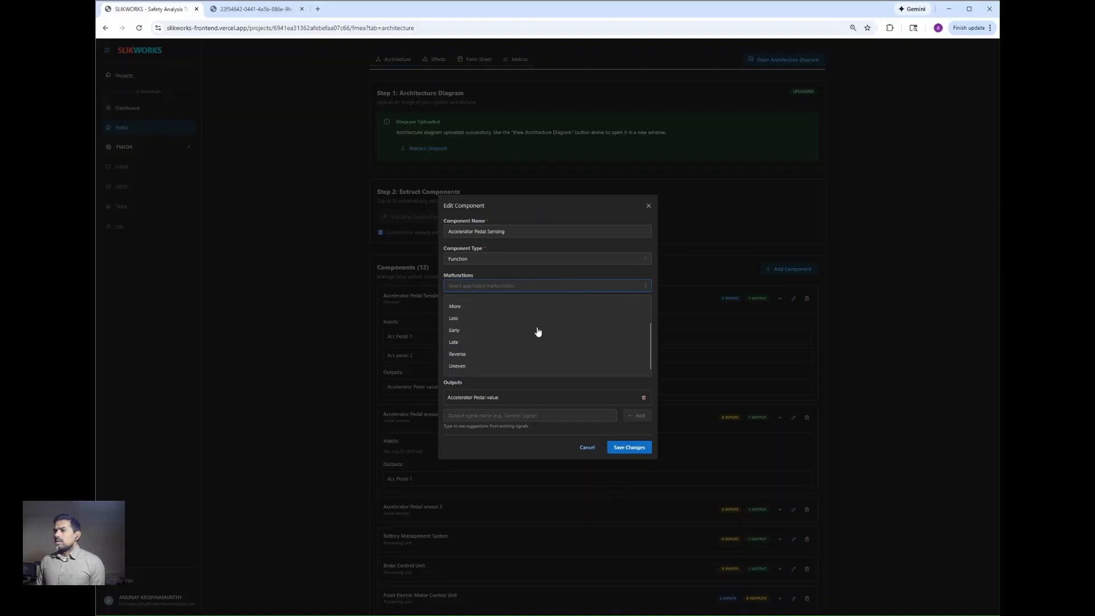
pyautogui.click(494, 308)
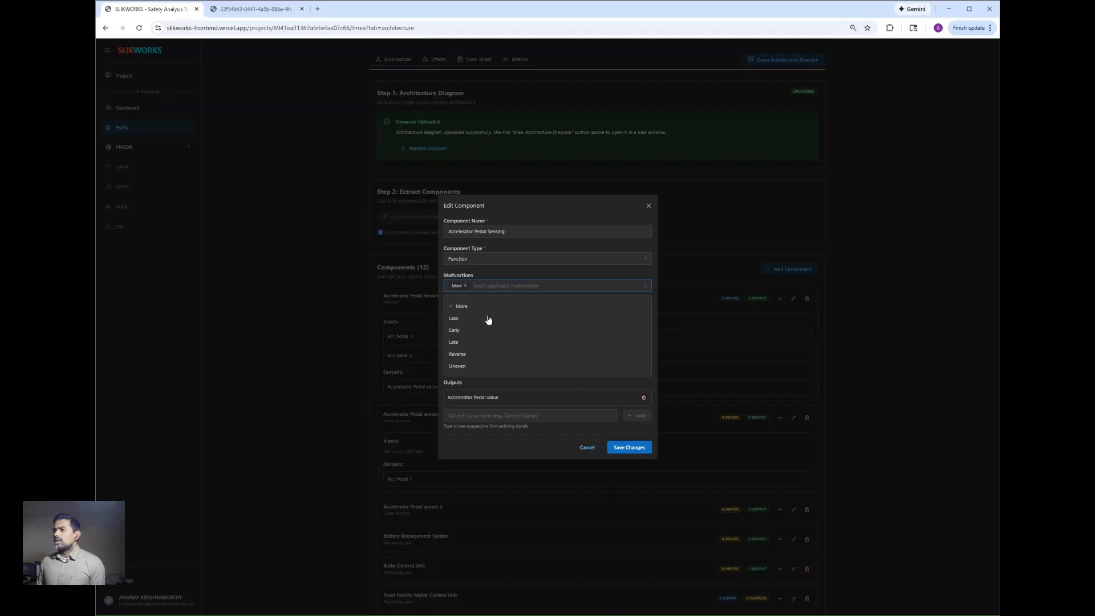
pyautogui.click(487, 318)
pyautogui.click(616, 452)
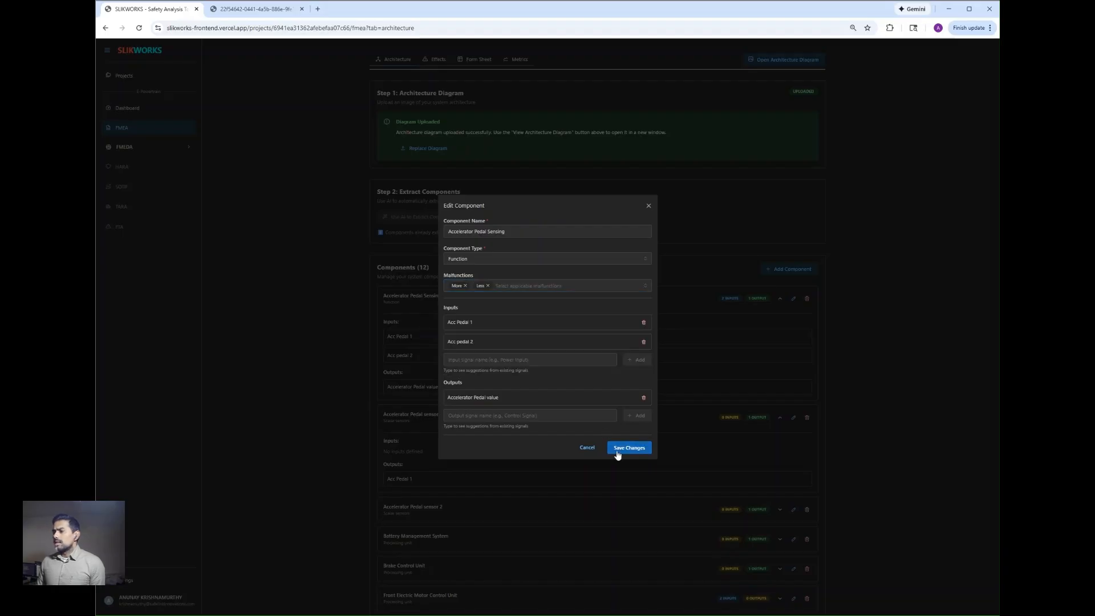
pyautogui.click(616, 450)
# Examine the input and output signals of the Front Electric Motor Control Unit, and open the Form Sheet page.
pyautogui.scroll(-2, 340, 413)
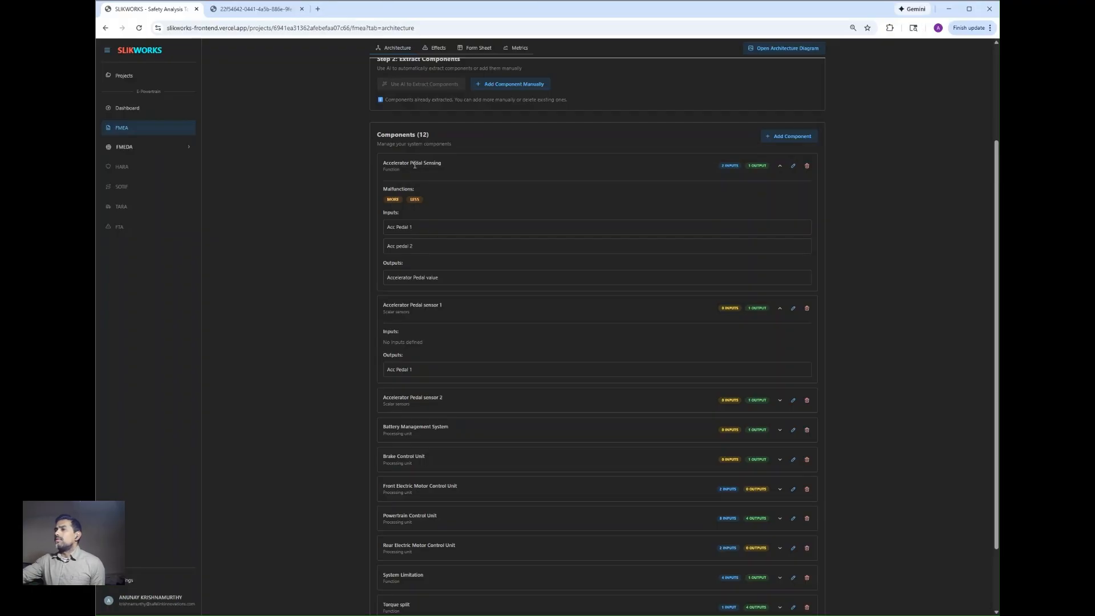
pyautogui.scroll(-2, 276, 370)
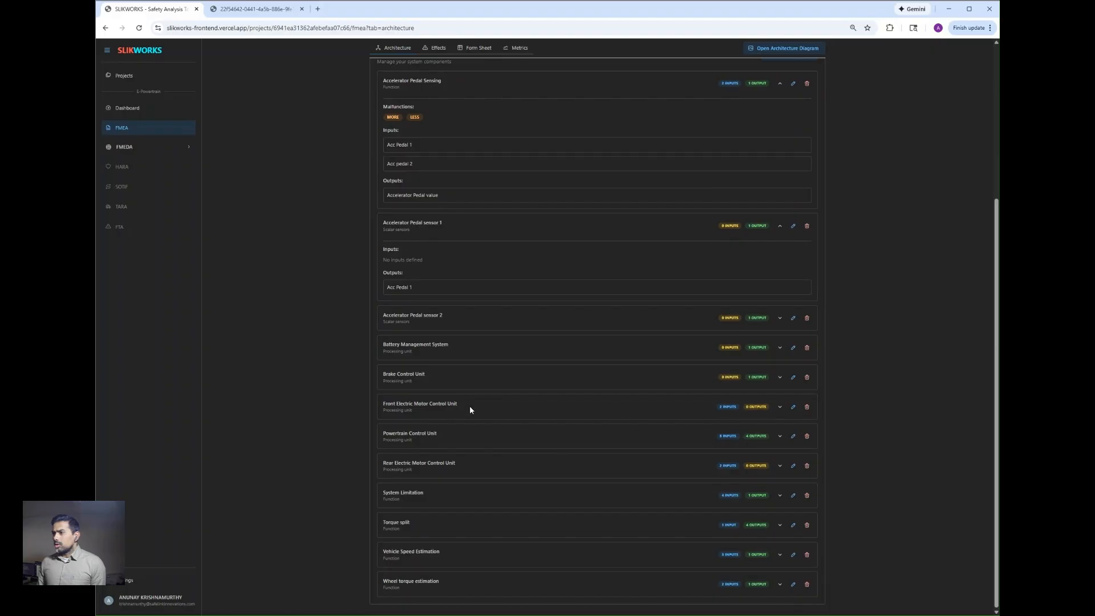
pyautogui.click(780, 409)
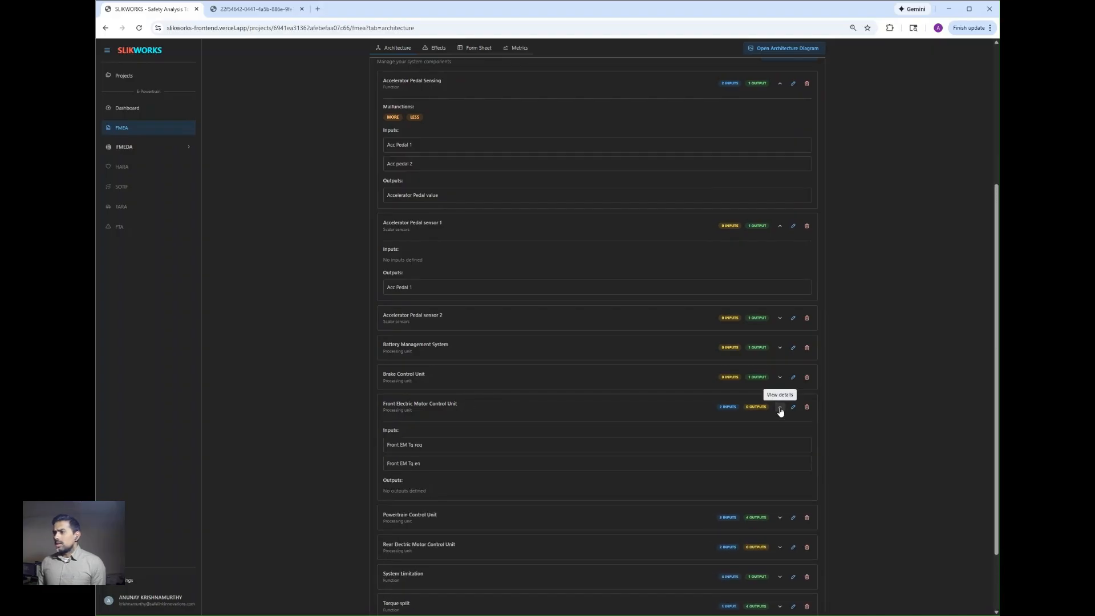
pyautogui.click(780, 408)
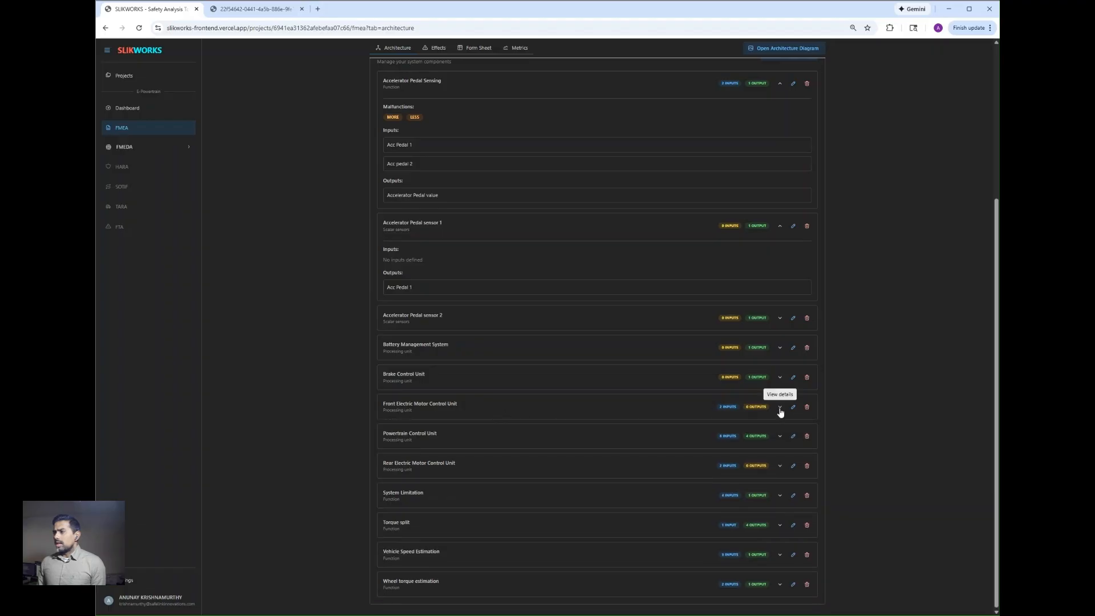
pyautogui.click(780, 408)
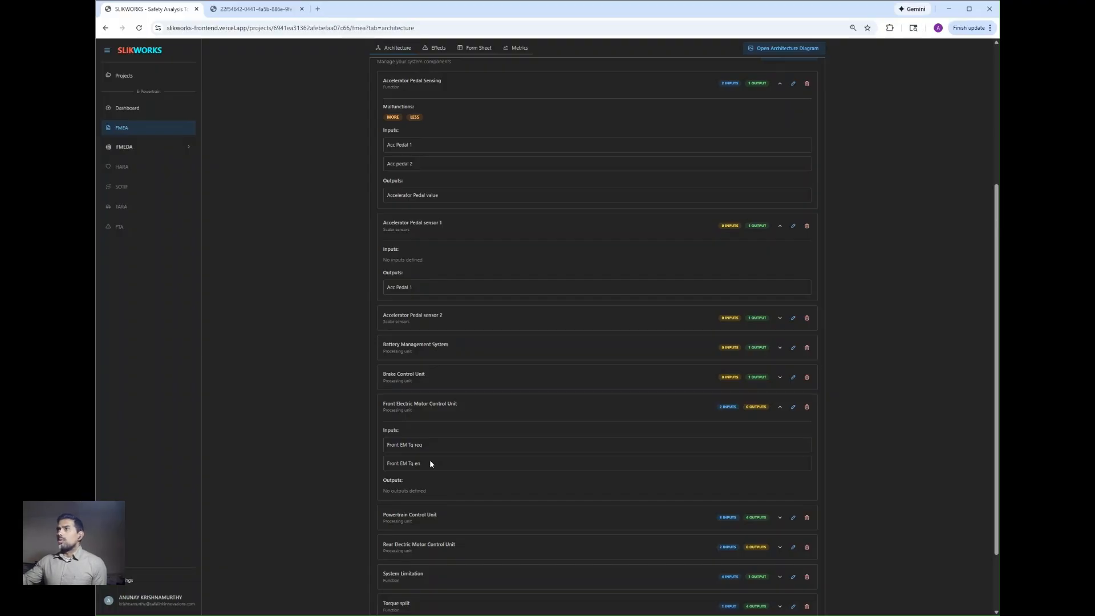
pyautogui.click(472, 49)
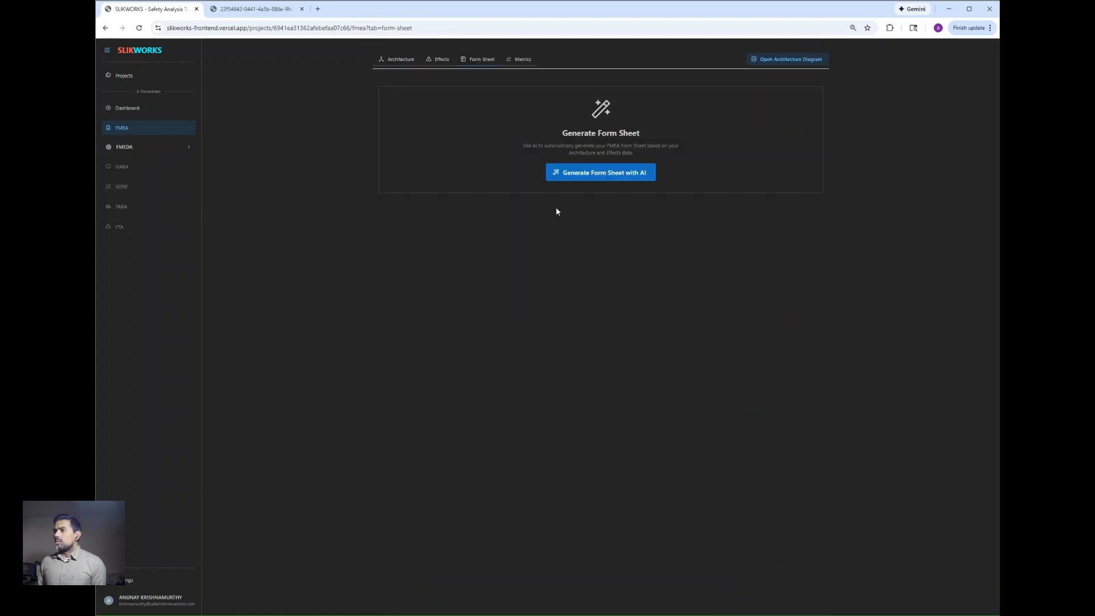